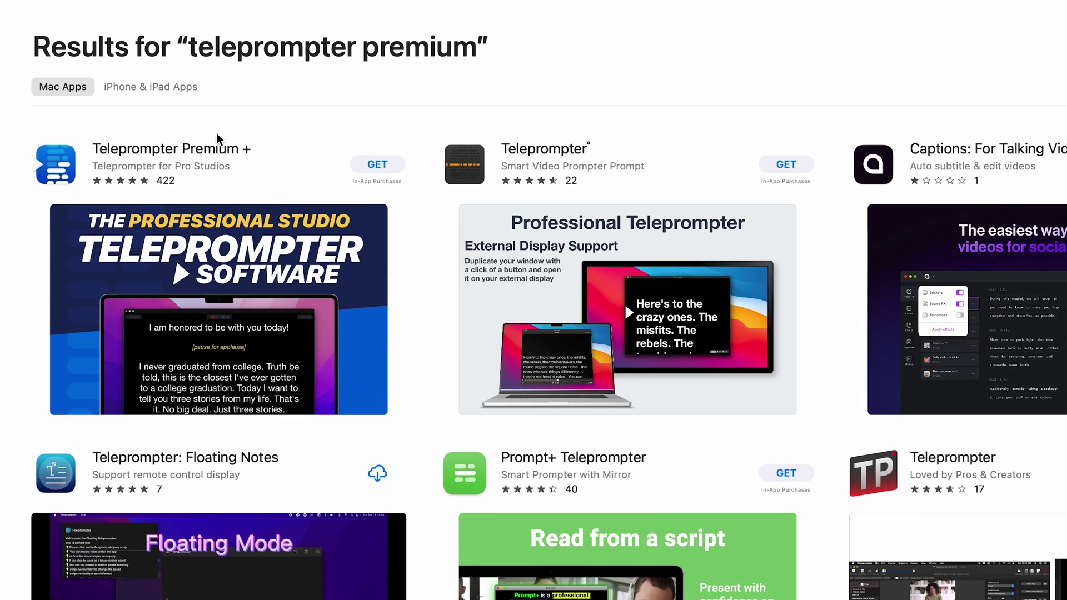
- Get Teleprompter Premium + from the 'teleprompter premium' App Store search results
left_click(386, 168)
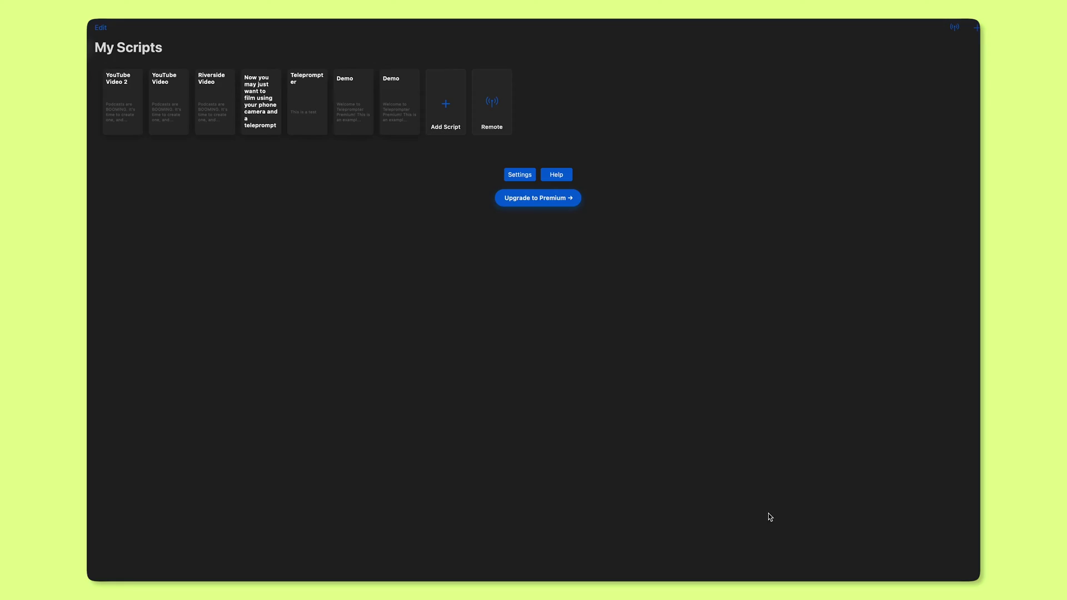
- Begin a new blank script with Add Script's Compose New Script option
left_click(500, 151)
left_click(515, 215)
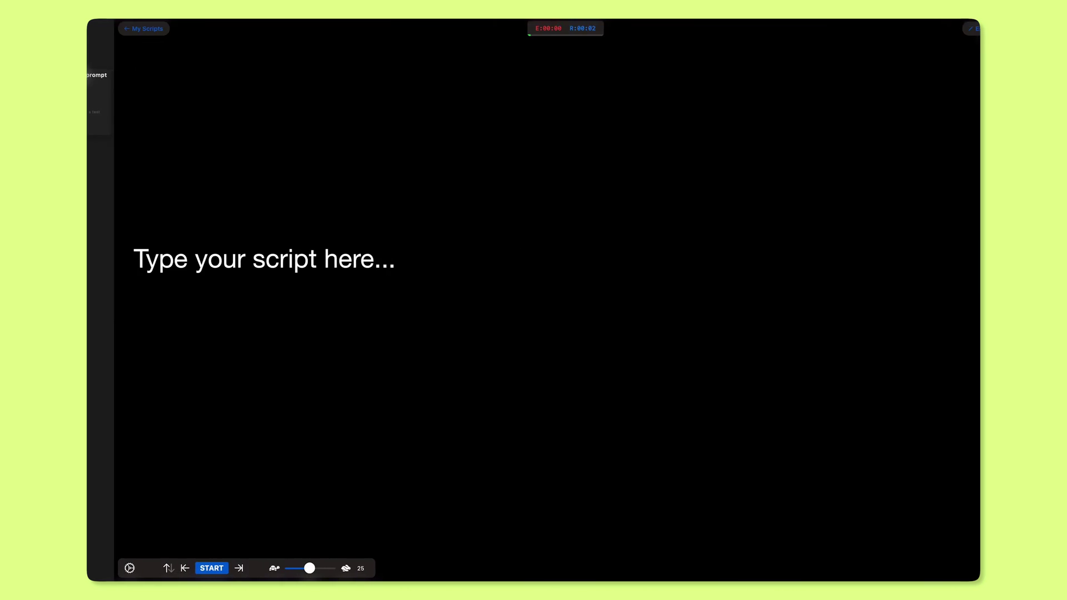
- Replace the placeholder with the pasted podcast intro and set its font size to 35
triple_click(328, 36)
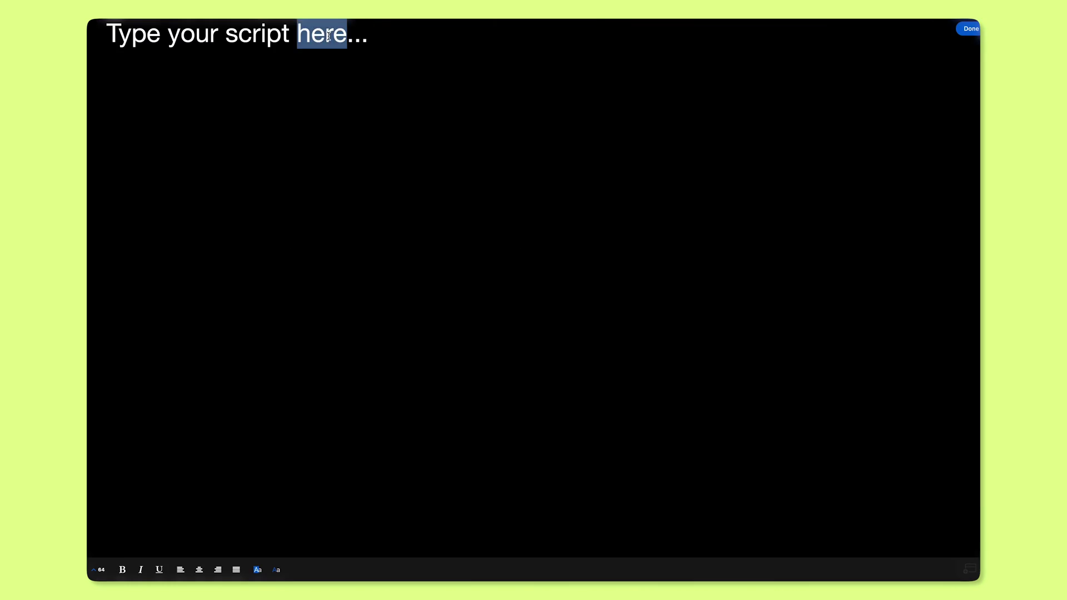
type("Podcasts are BOOMING. It’s time to create one, and it’s imperative that you do it right from the beginning. So you’re starting a podcast, or you want to upgrade your equipment, I’m about to  walk you through where you should be spending your budget, whether you’re recording in person, or remotely. I’m going to cover everything you need, from capturing crystal-clear video and audio to ensuring smooth online and offline collaborations.")
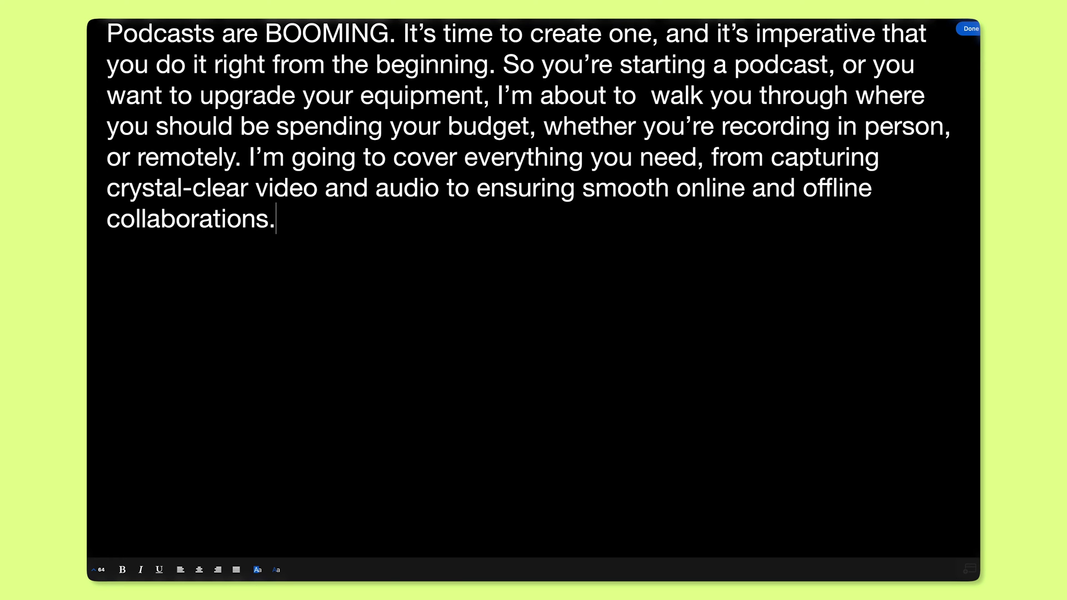
left_click_drag(329, 222, 88, 36)
key("super+c")
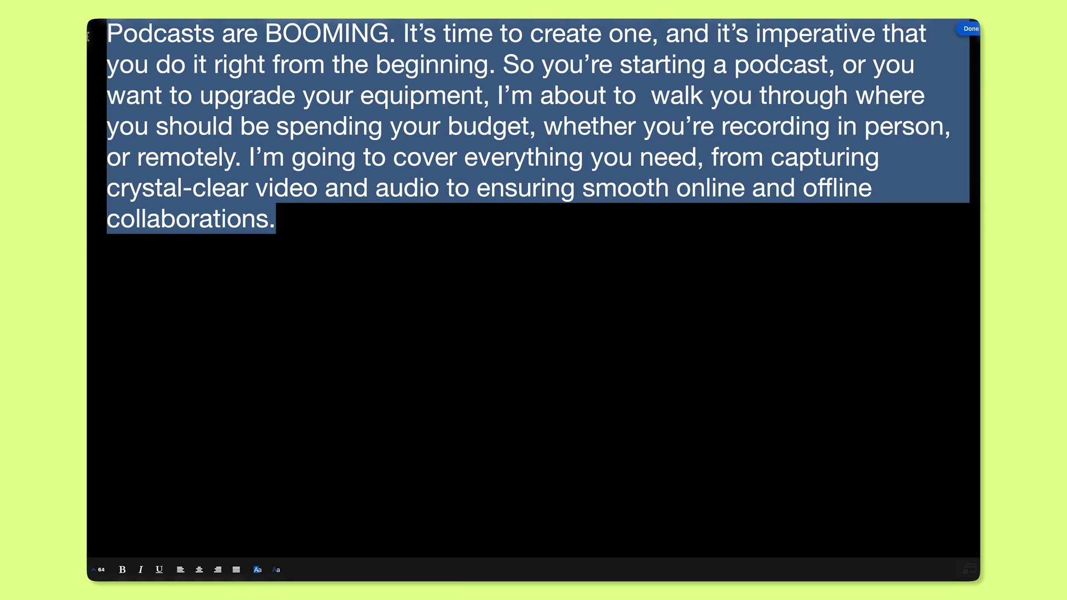
left_click(102, 572)
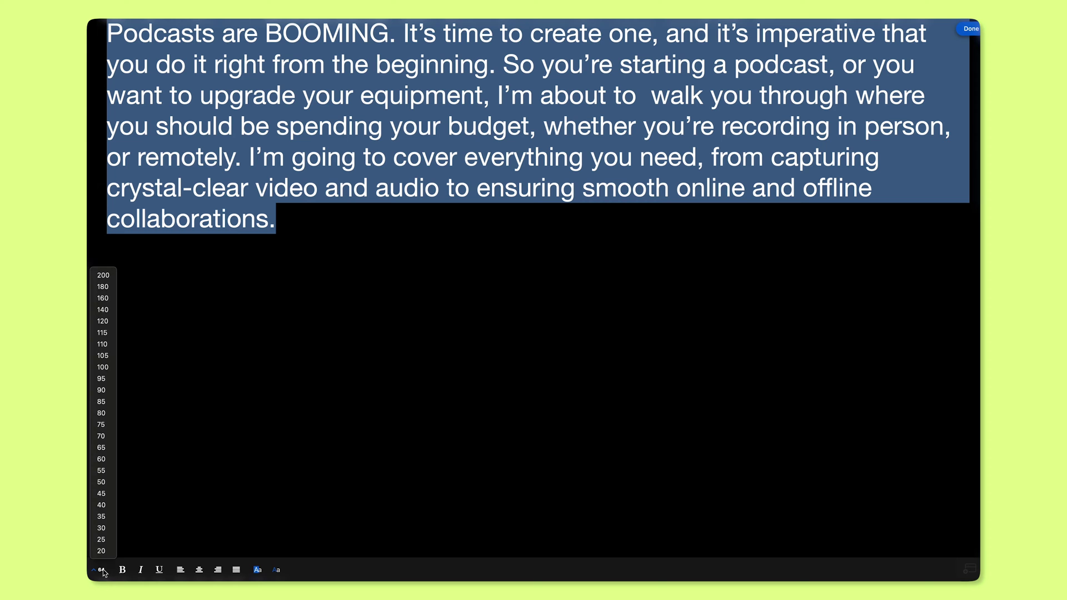
left_click(103, 516)
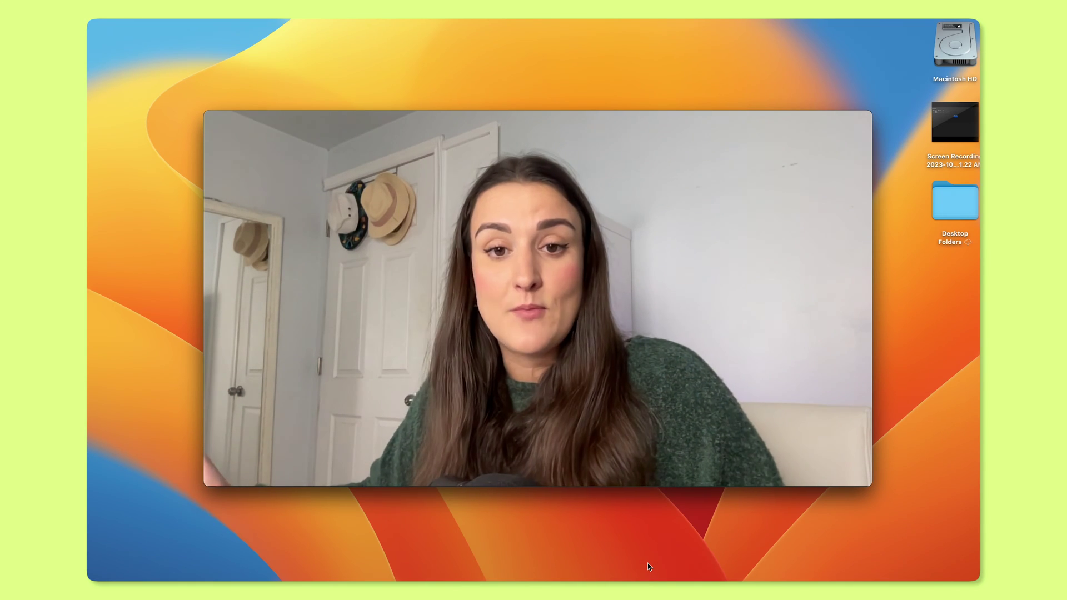
mouse_move(749, 569)
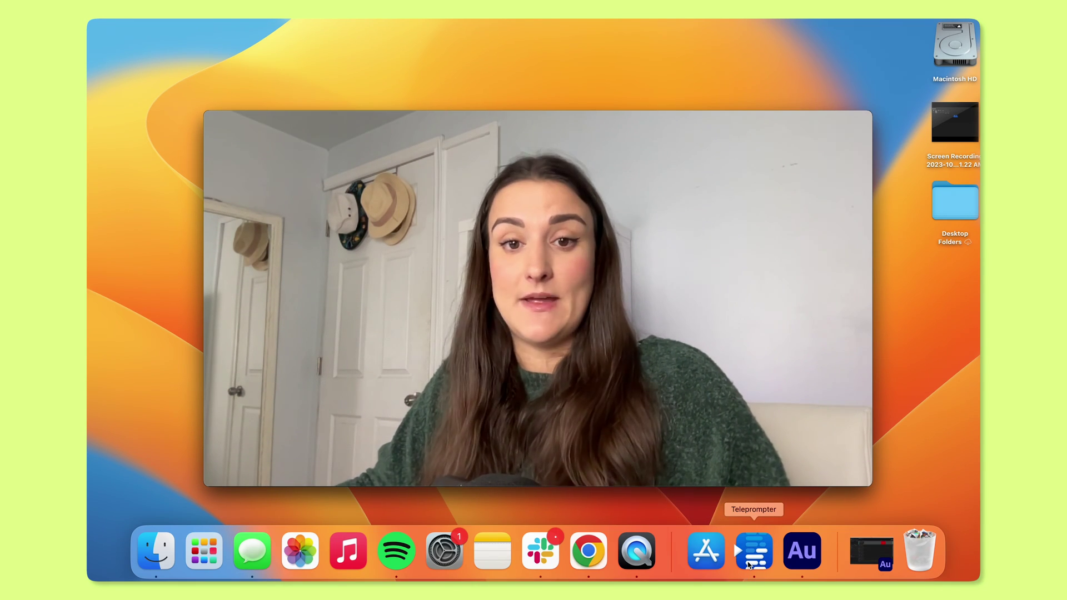
- Exit full screen and shrink the script window to the top of the screen above the webcam
left_click(750, 551)
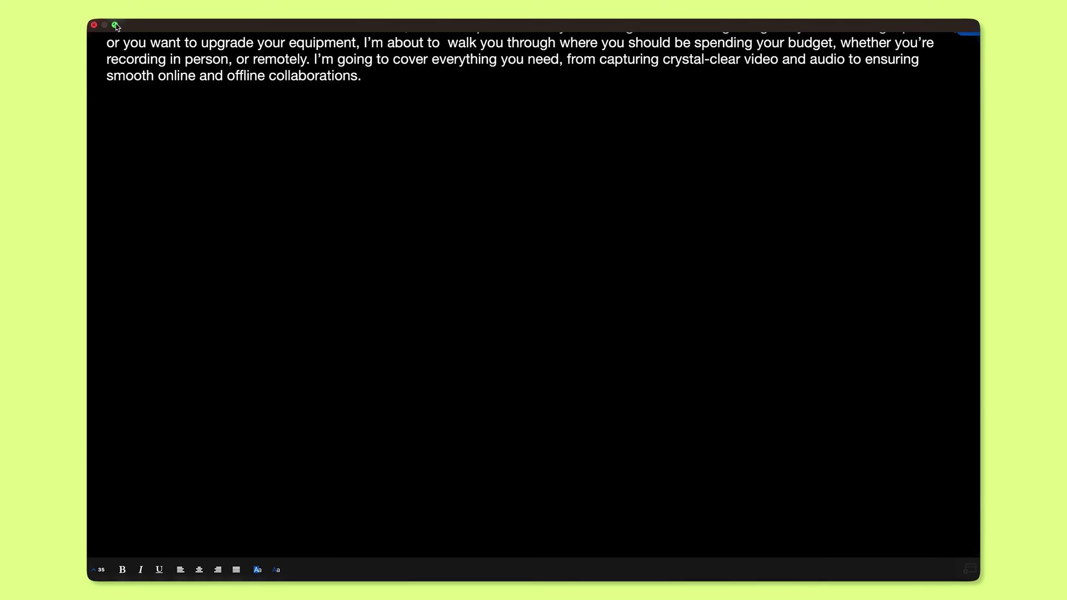
left_click(115, 25)
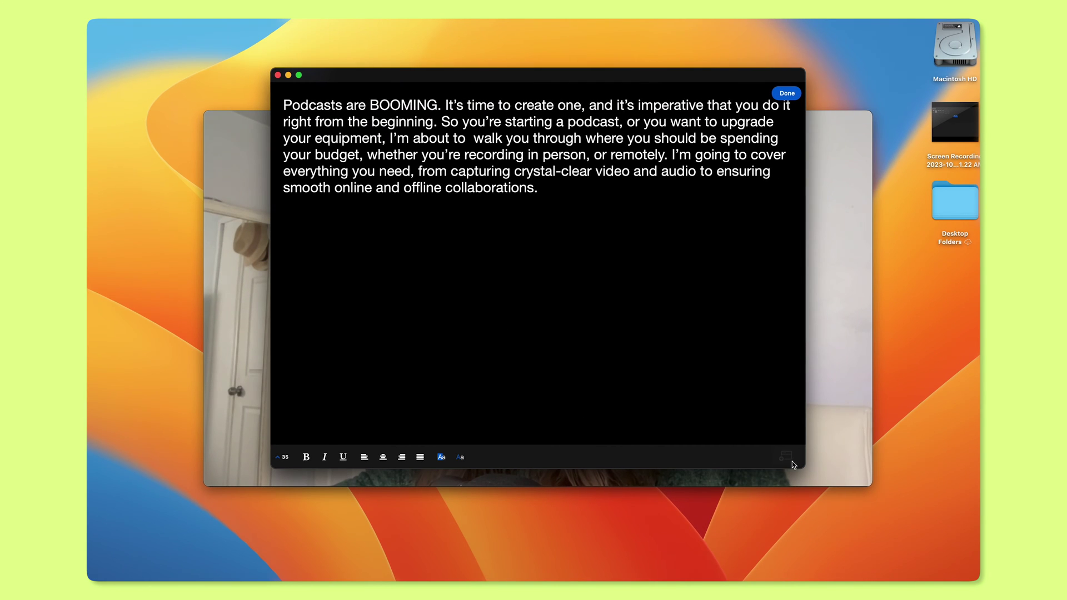
left_click_drag(802, 468, 657, 223)
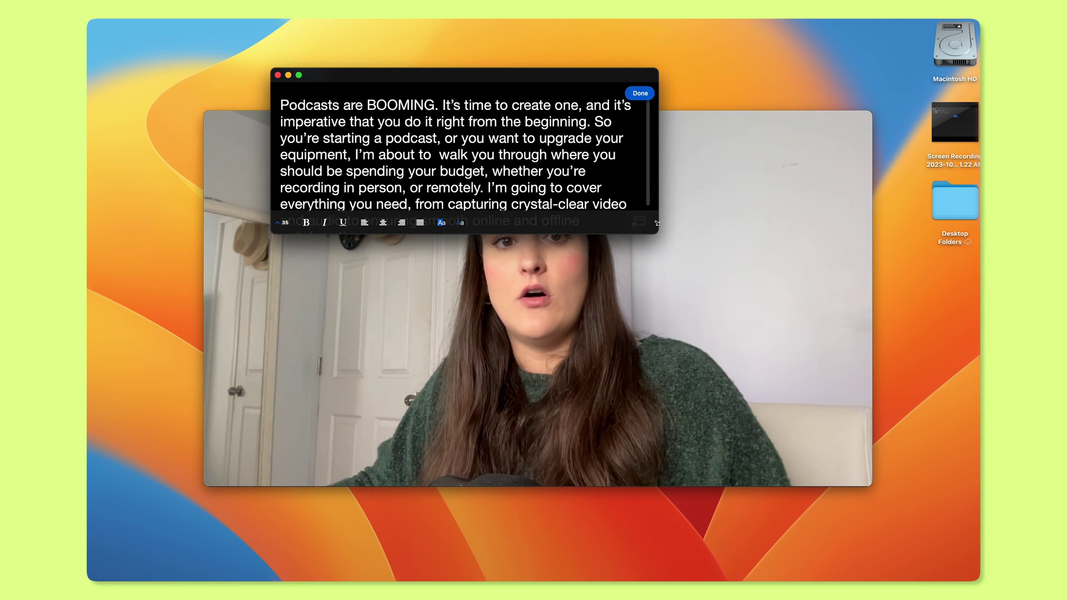
left_click_drag(480, 99, 552, 47)
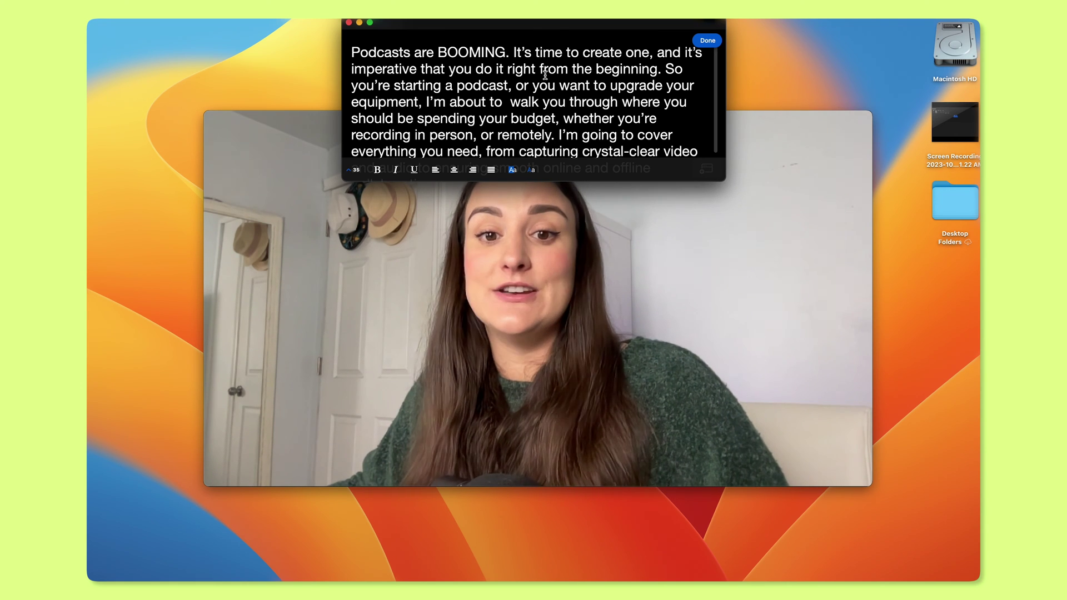
- Switch to prompting mode, set the scroll speed to 26, and start scrolling
left_click(703, 43)
left_click_drag(537, 168, 525, 168)
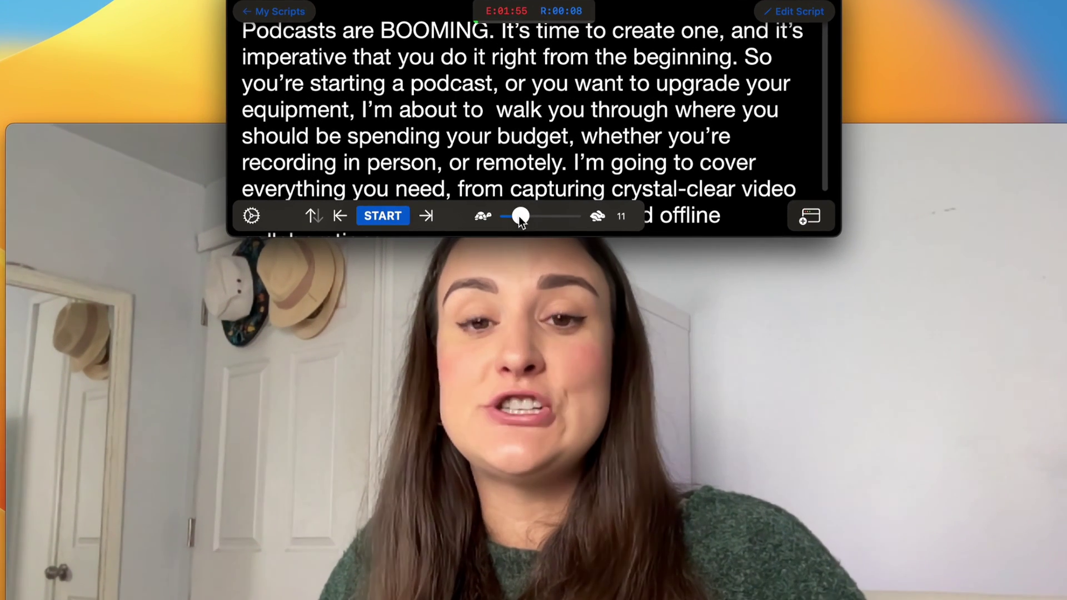
left_click_drag(519, 215, 542, 217)
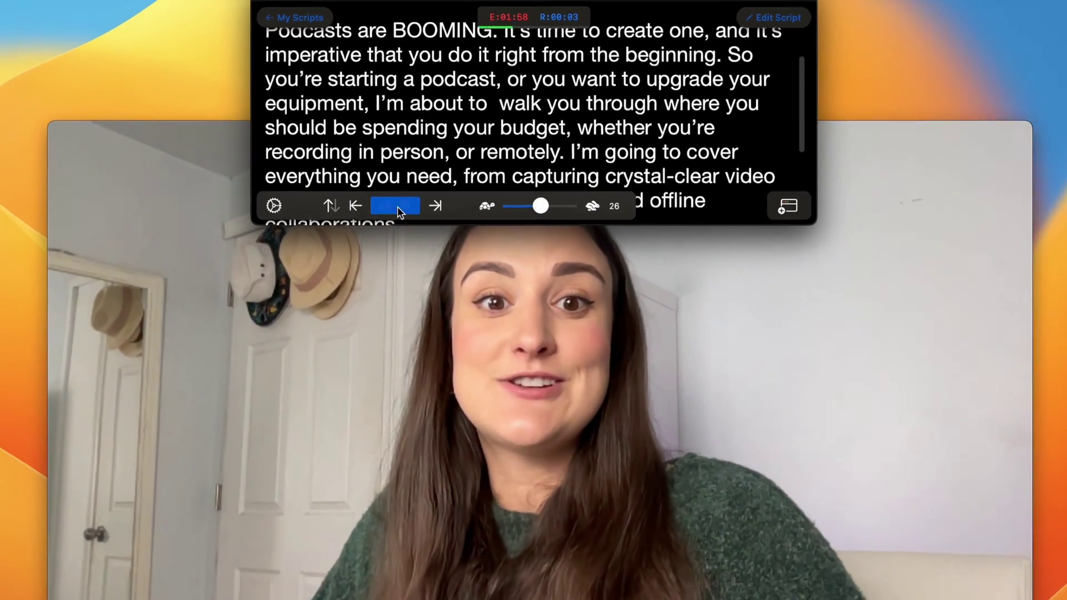
left_click(383, 216)
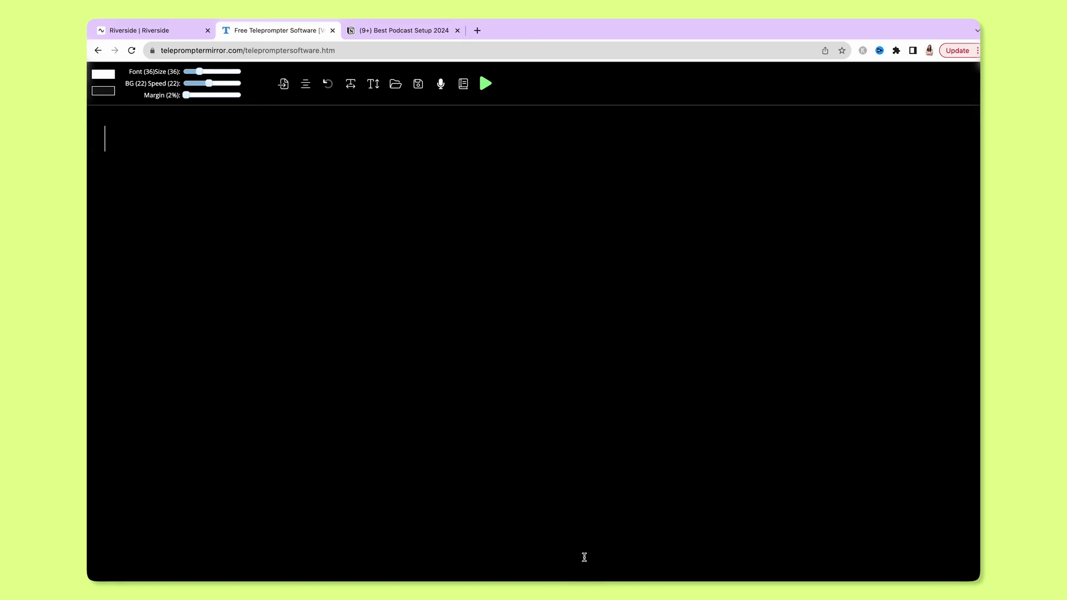
key("super+v")
- Set Teleprompter Mirror to font 30 and speed 16 in a smaller window, then start scrolling
left_click_drag(199, 71, 197, 70)
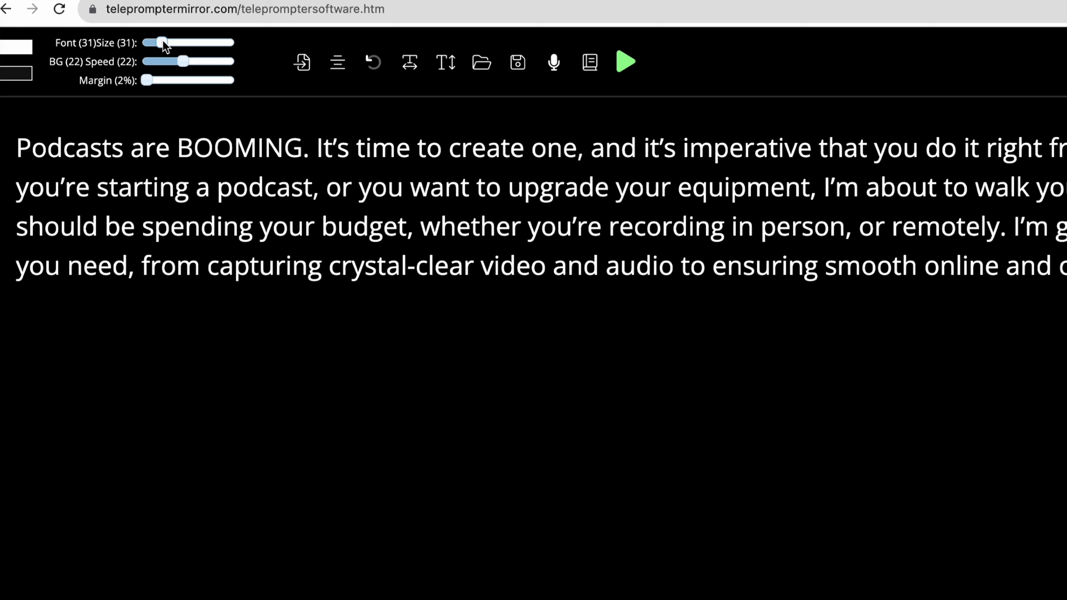
left_click_drag(162, 41, 169, 64)
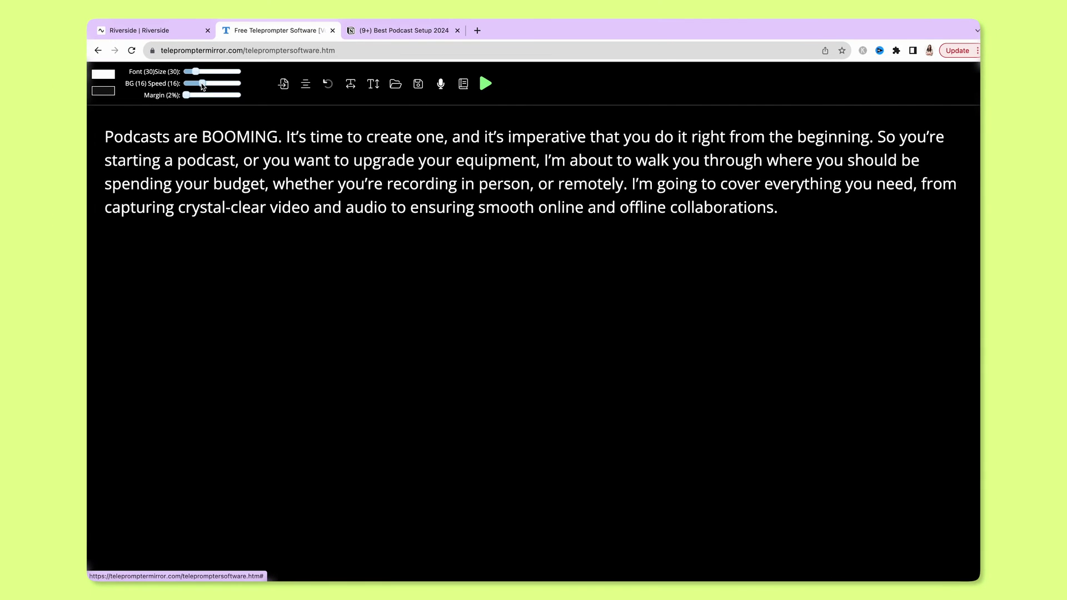
left_click(118, 24)
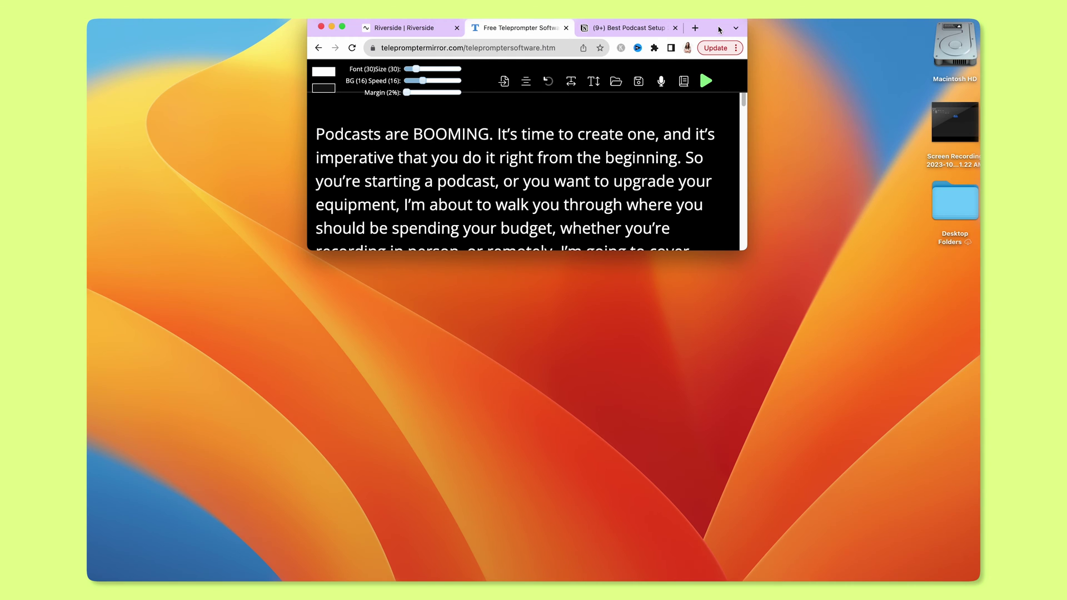
left_click(707, 82)
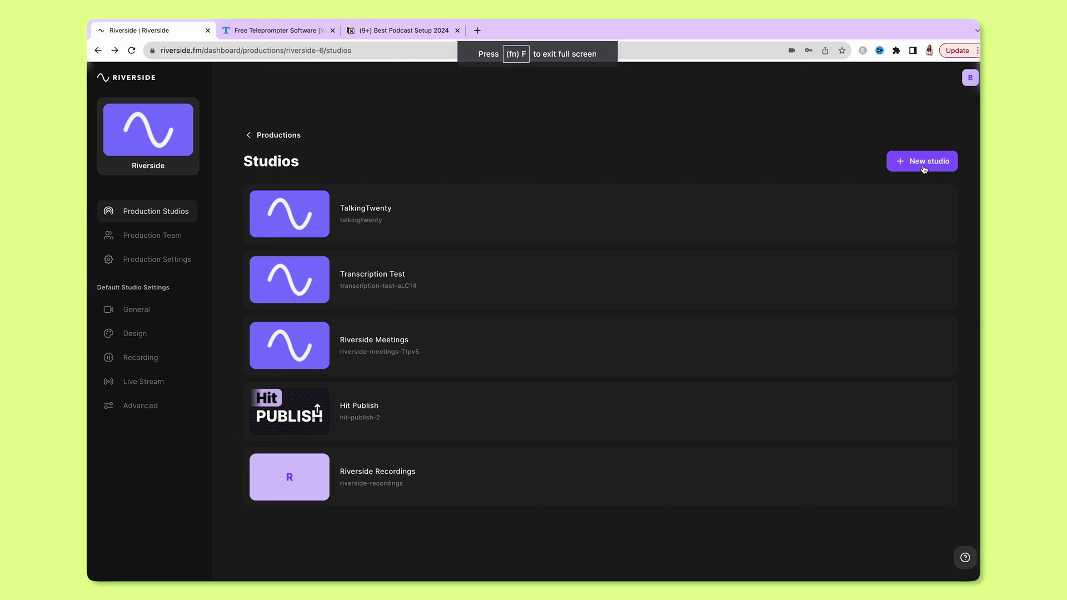
- Create the Youtube Videos studio and join it using the AT2020USB+ microphone, skipping guest invites
left_click(924, 169)
left_click(904, 217)
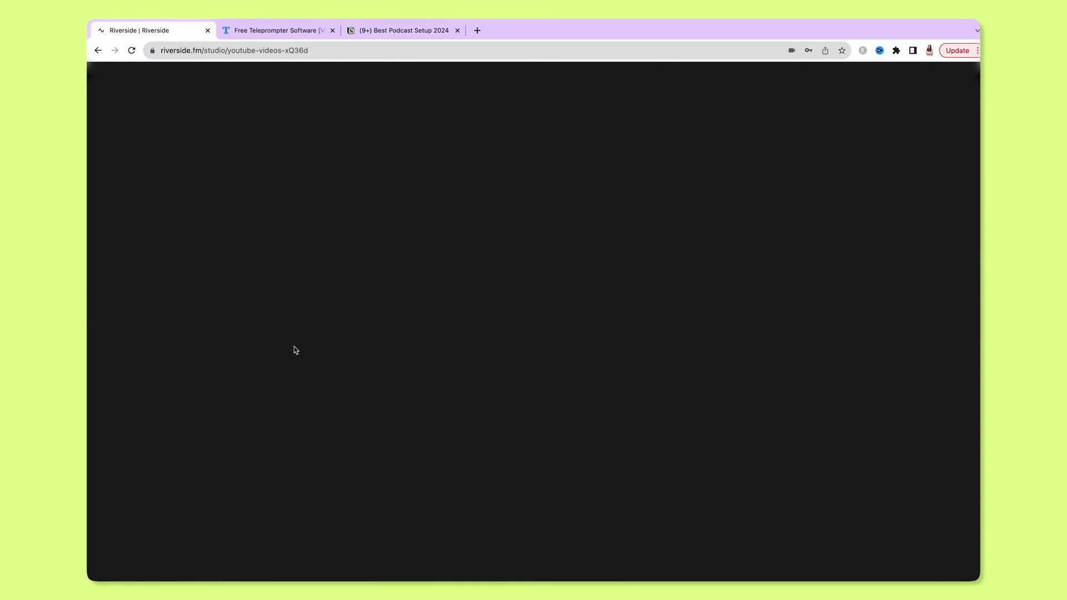
left_click(743, 385)
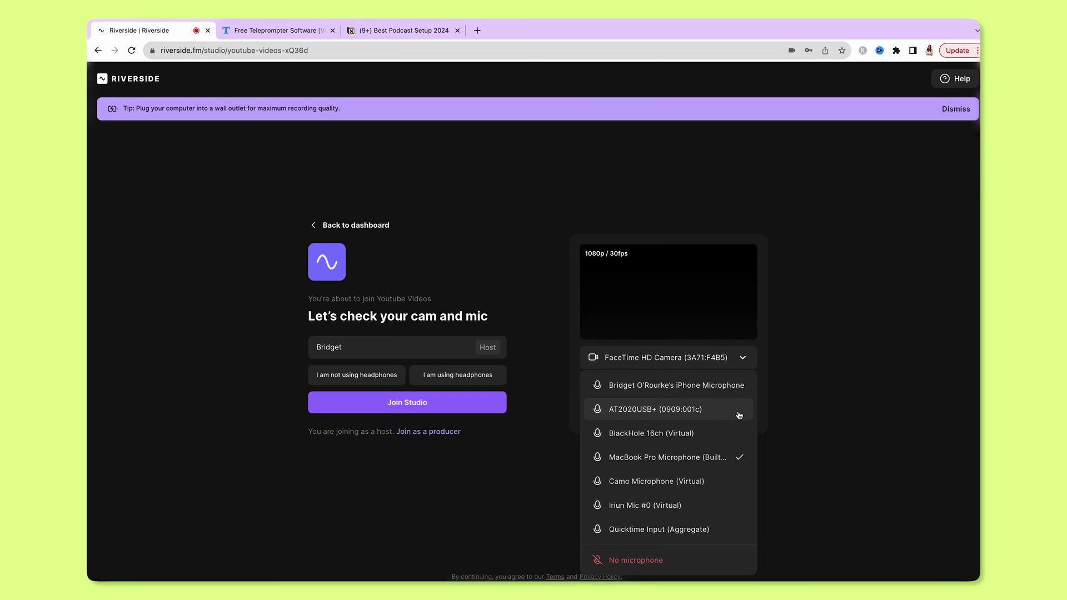
left_click(739, 412)
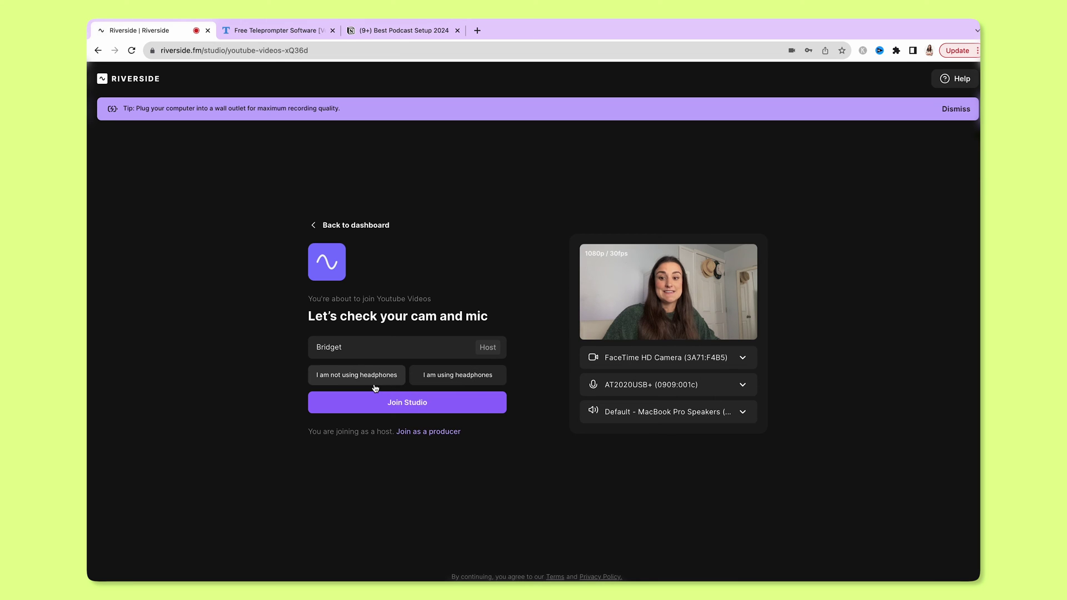
left_click(413, 414)
left_click(790, 162)
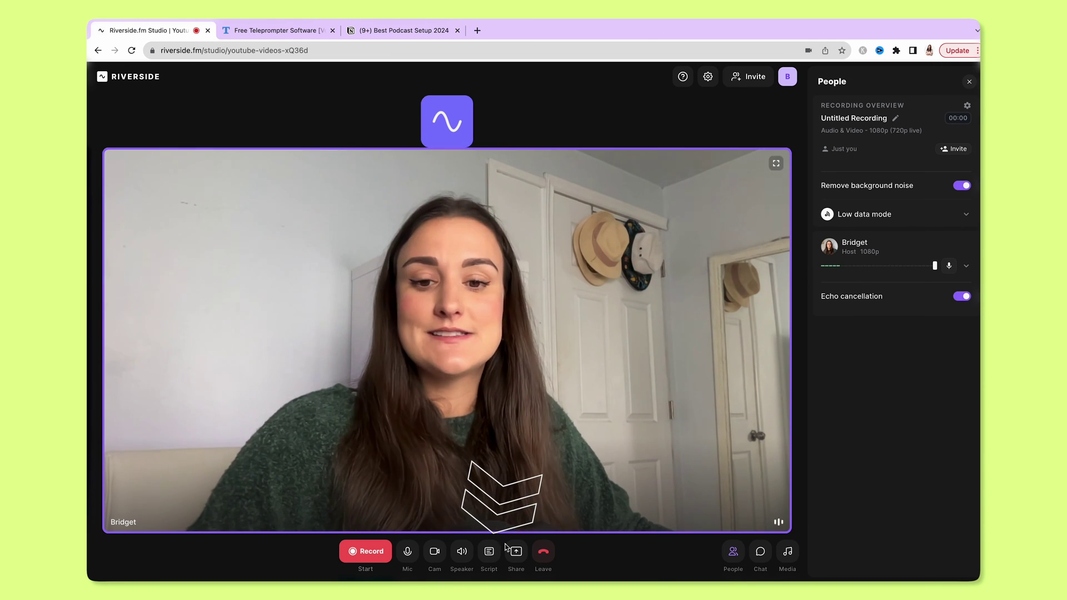
- Open the script in Riverside's full teleprompter with smaller text and the speed setting shown
left_click(489, 552)
mouse_move(481, 239)
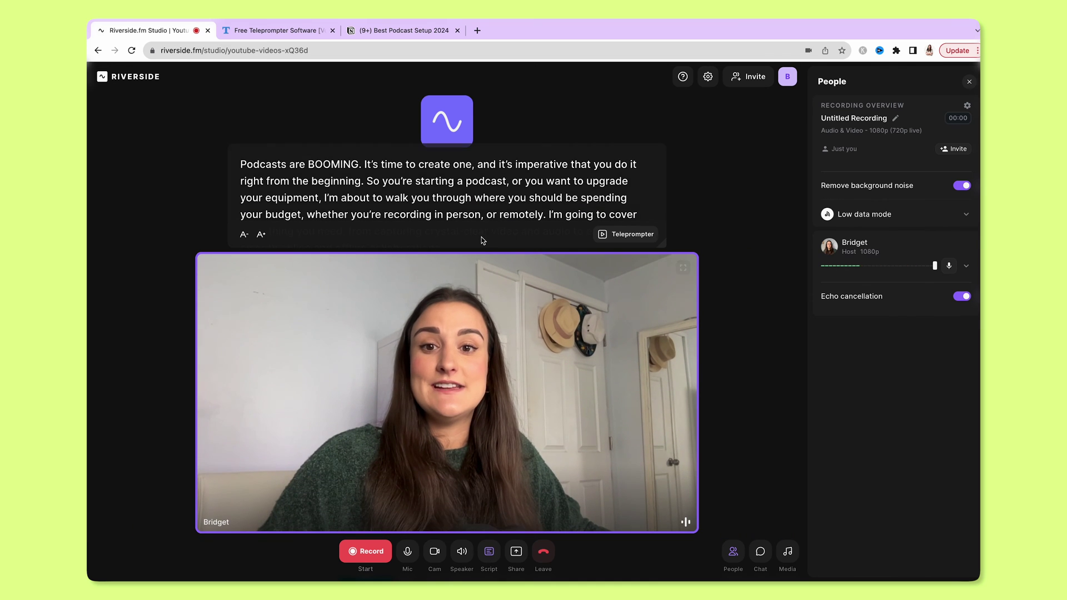
left_click(627, 234)
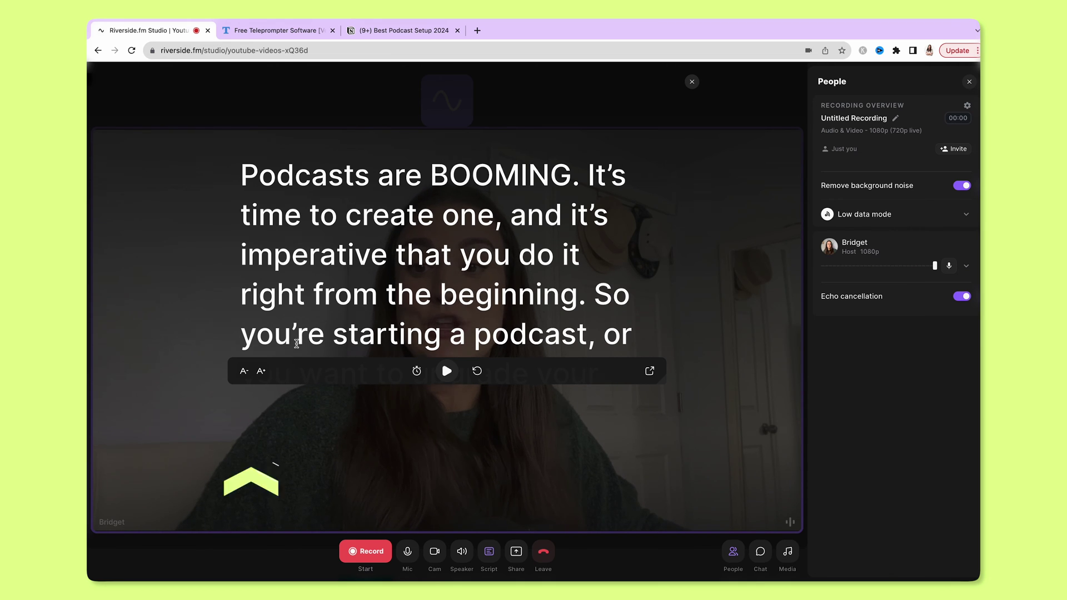
left_click(243, 372)
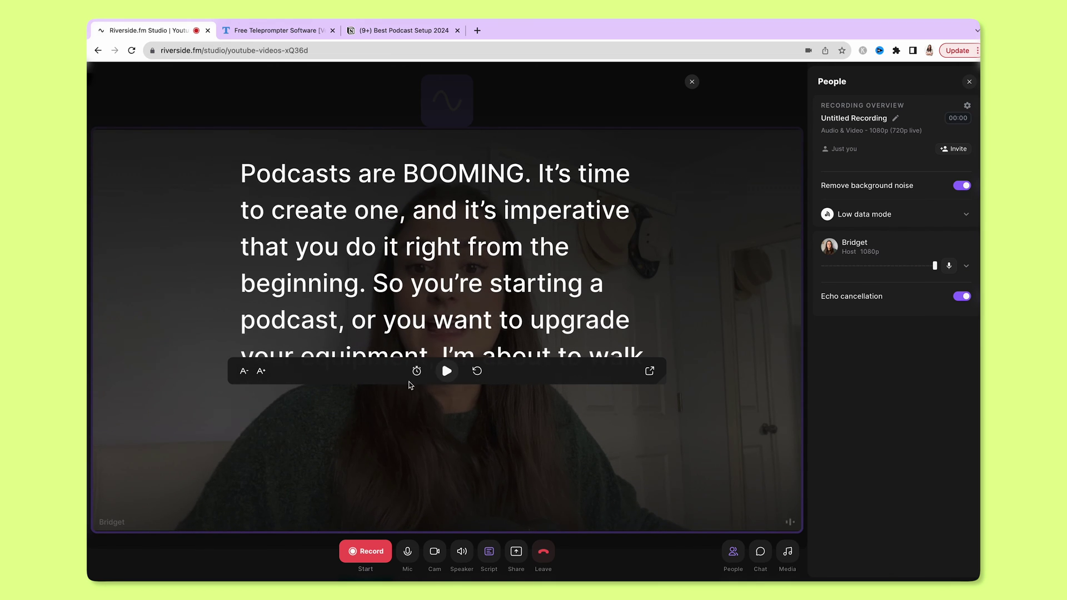
left_click(417, 372)
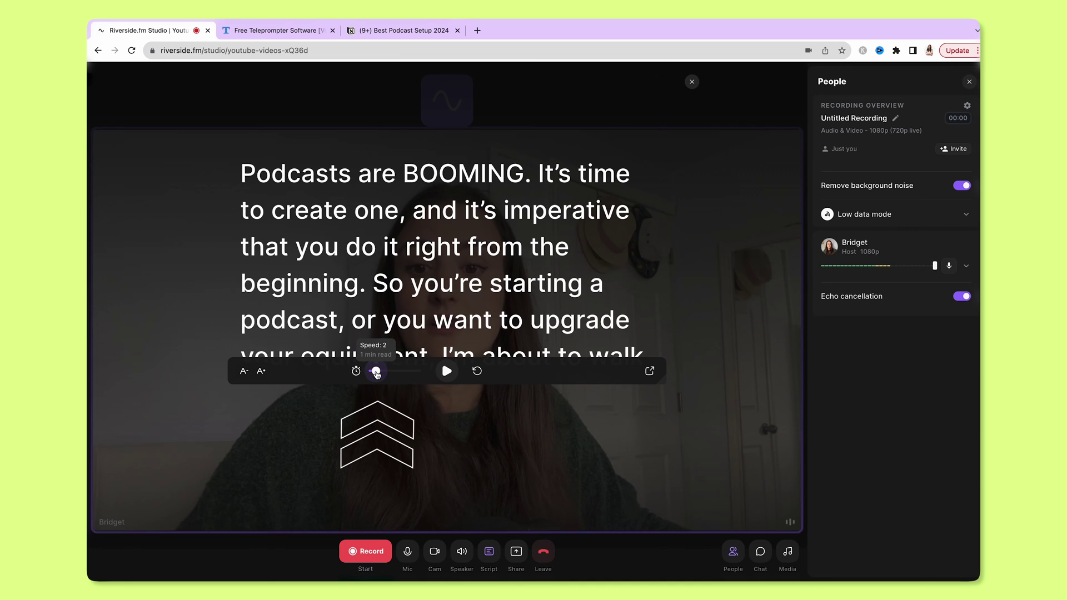
- Record the session while the script scrolls, popping out the teleprompter and returning to the studio
left_click(364, 552)
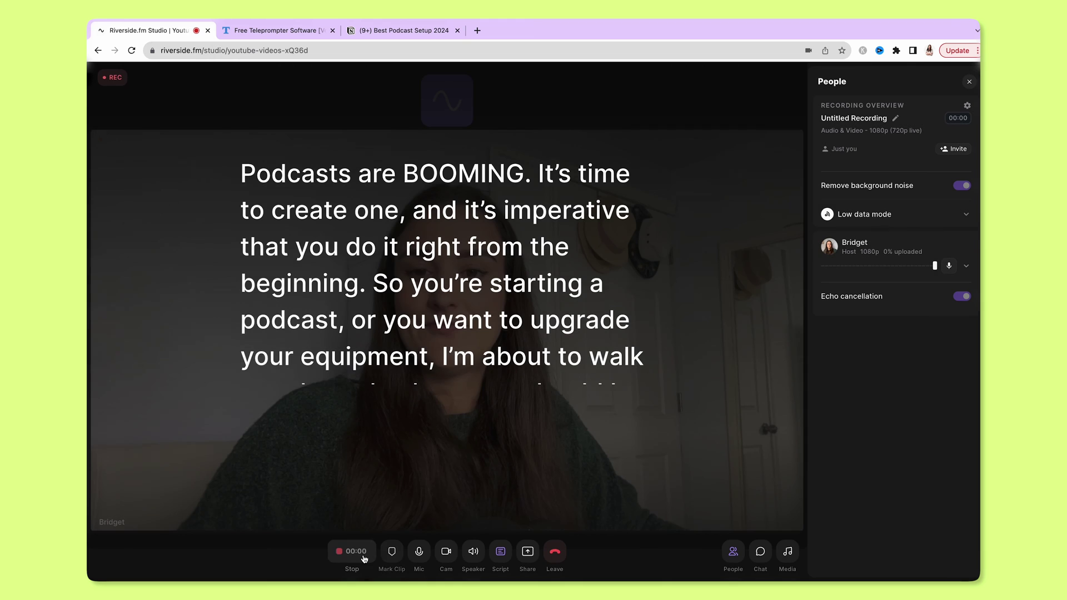
mouse_move(444, 341)
left_click(449, 377)
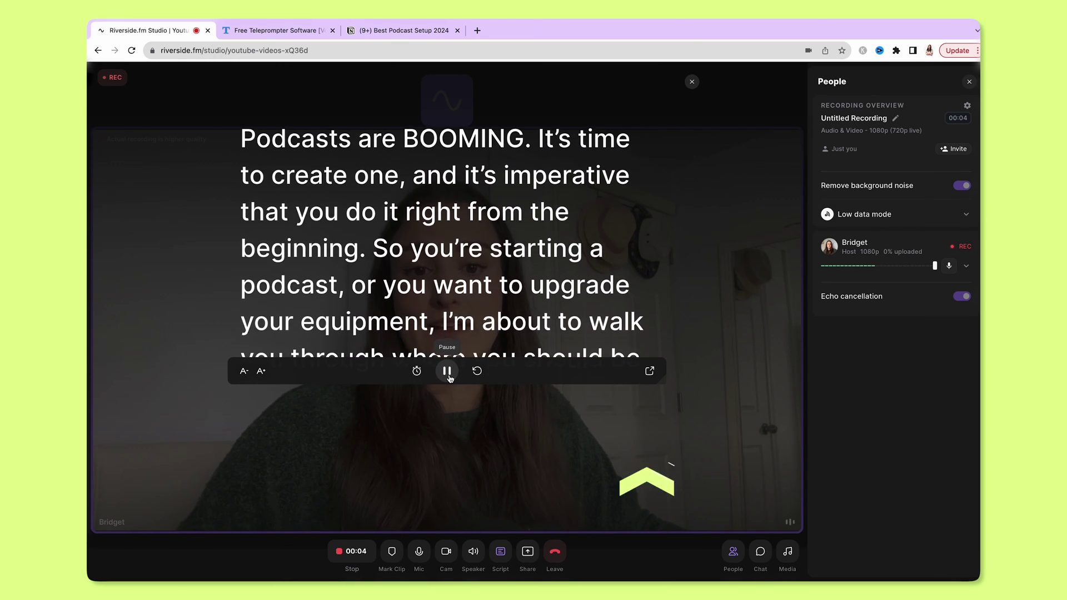
left_click(649, 373)
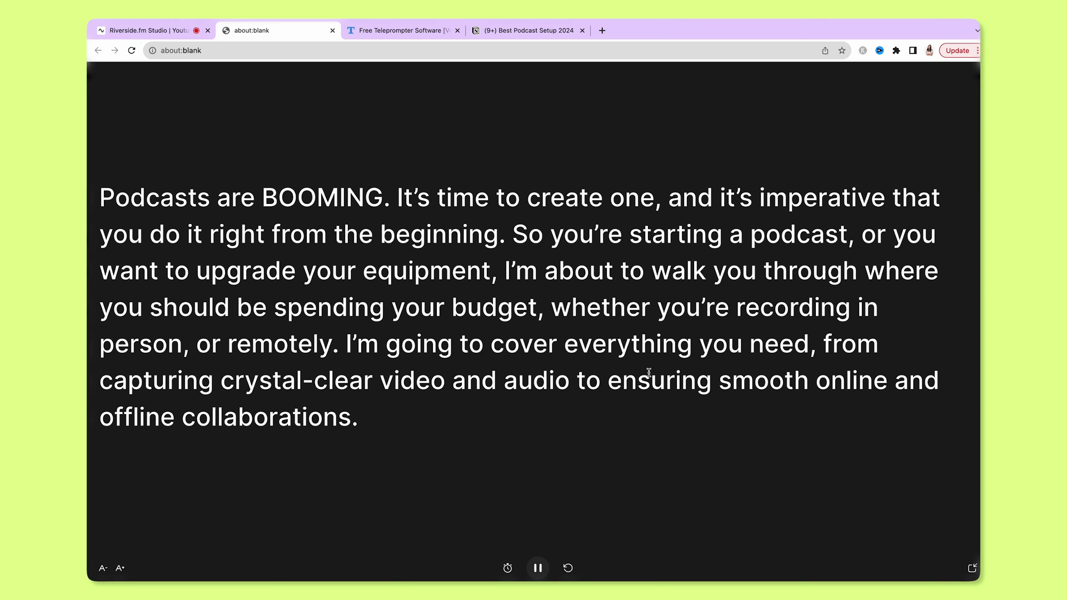
left_click(972, 568)
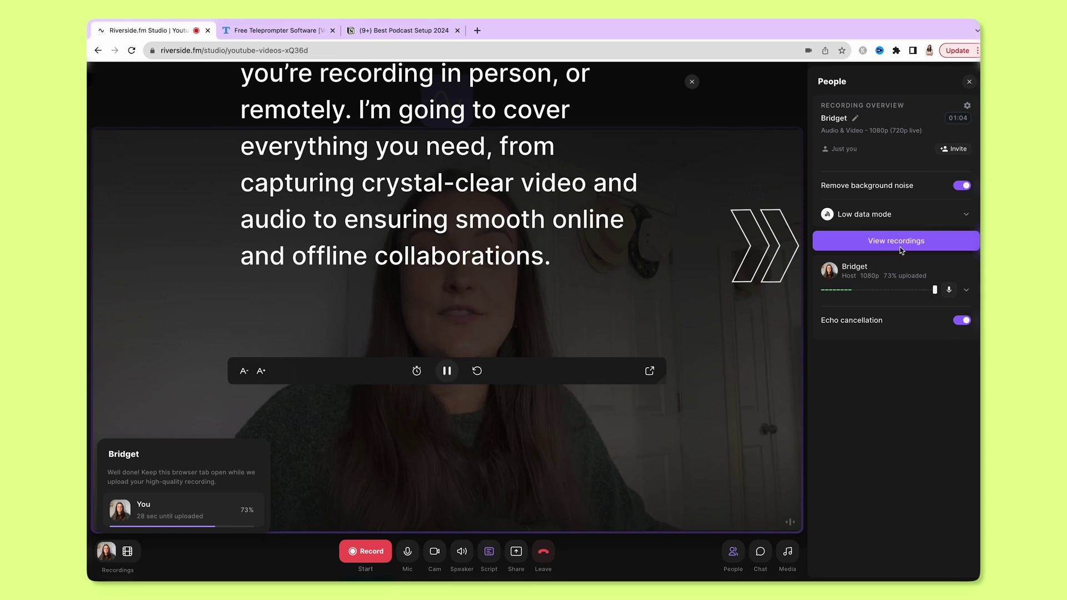
- Open the nine-second recording, check its High quality download options, then load it in the editor
left_click(899, 247)
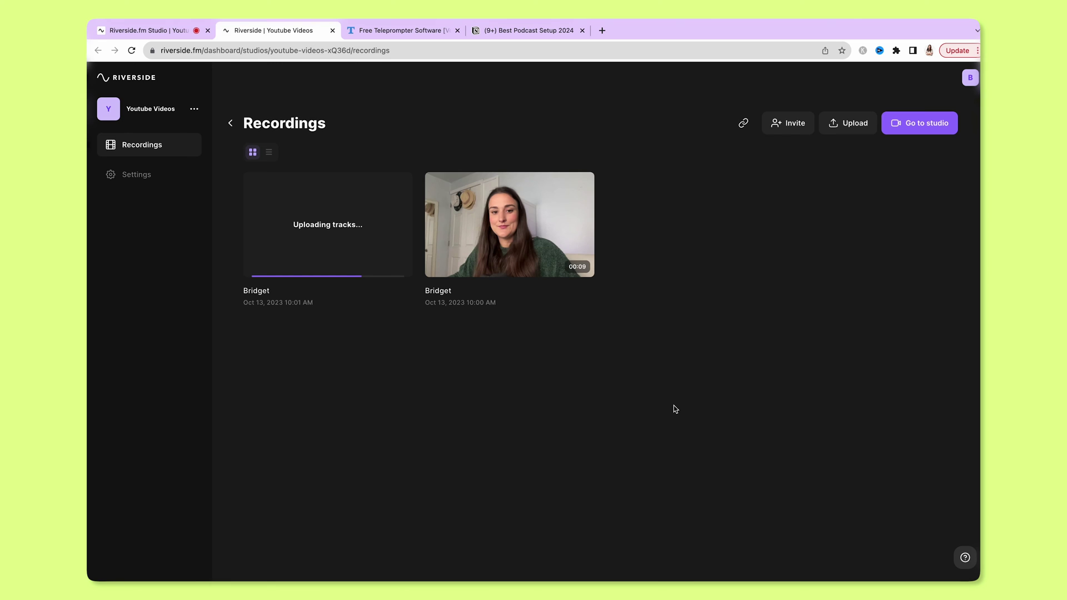
left_click(545, 299)
scroll(624, 295, "down", 3)
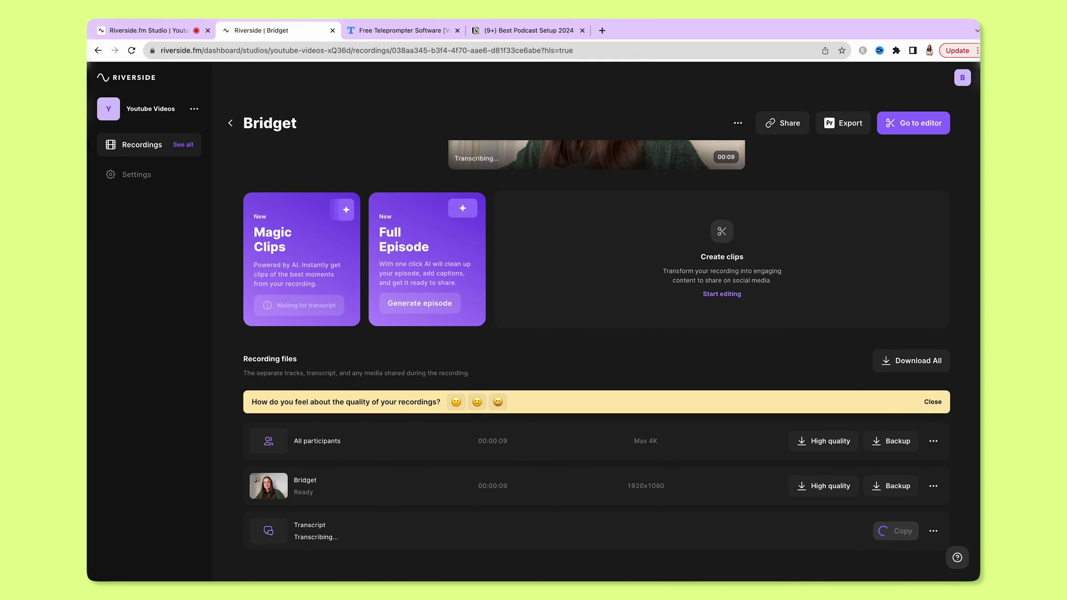
left_click(821, 487)
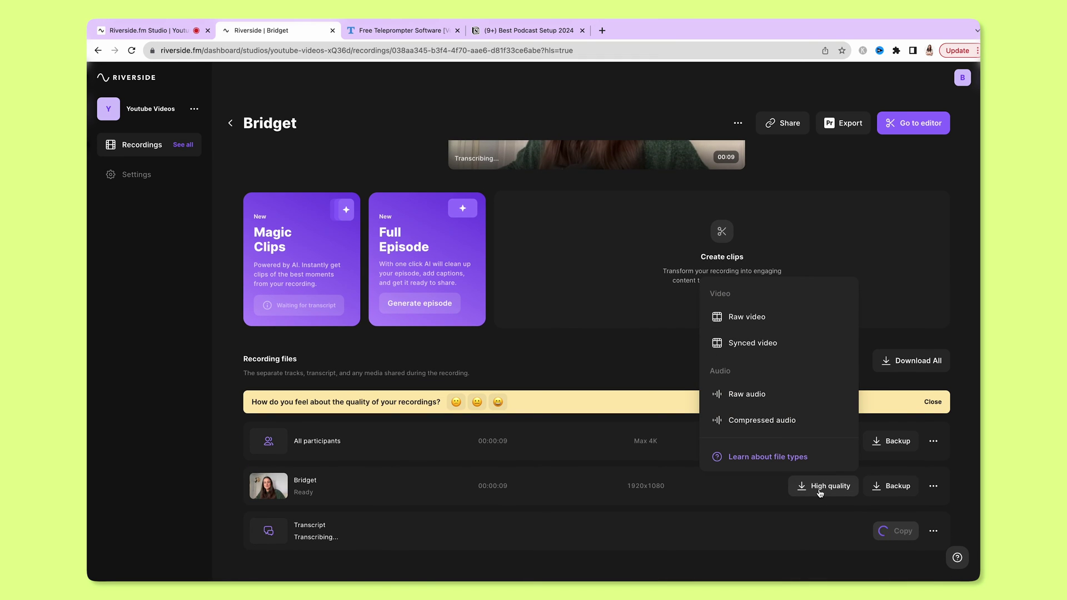
left_click(890, 233)
left_click(910, 130)
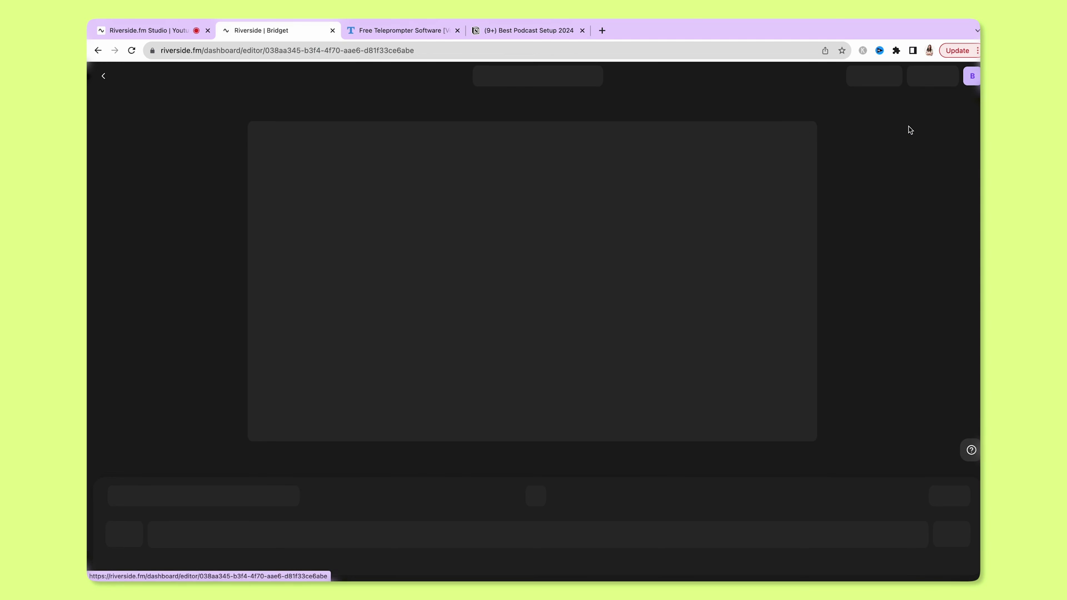